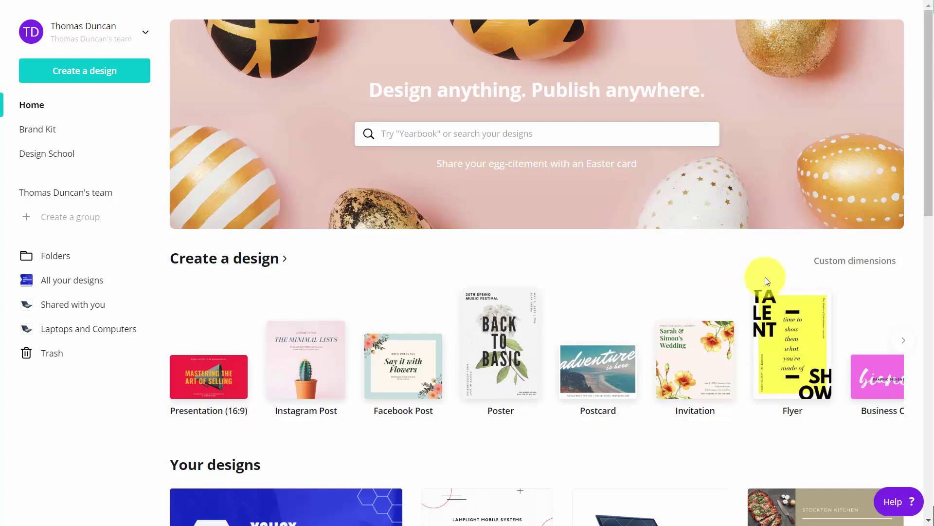
Search 'pinterest' and create a blank Pinterest Graphic design
left_click(609, 142)
type("pinterest")
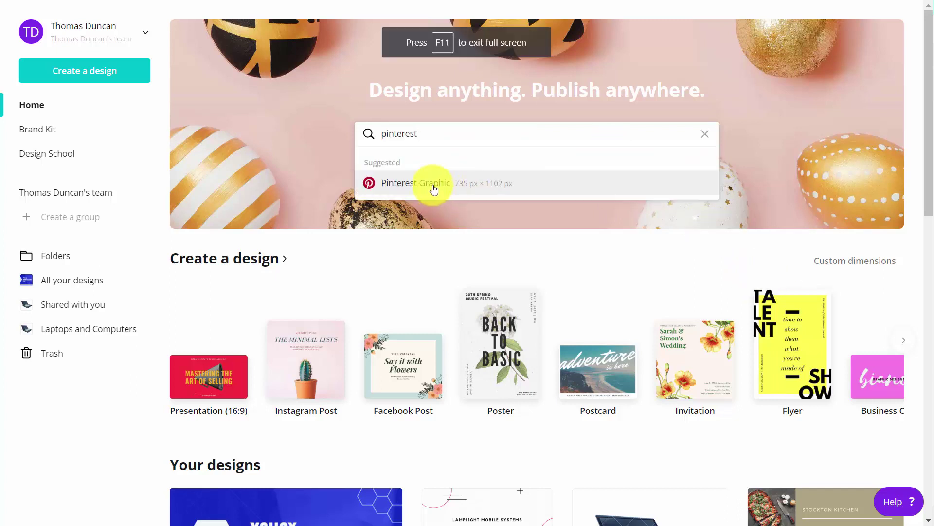
left_click(435, 189)
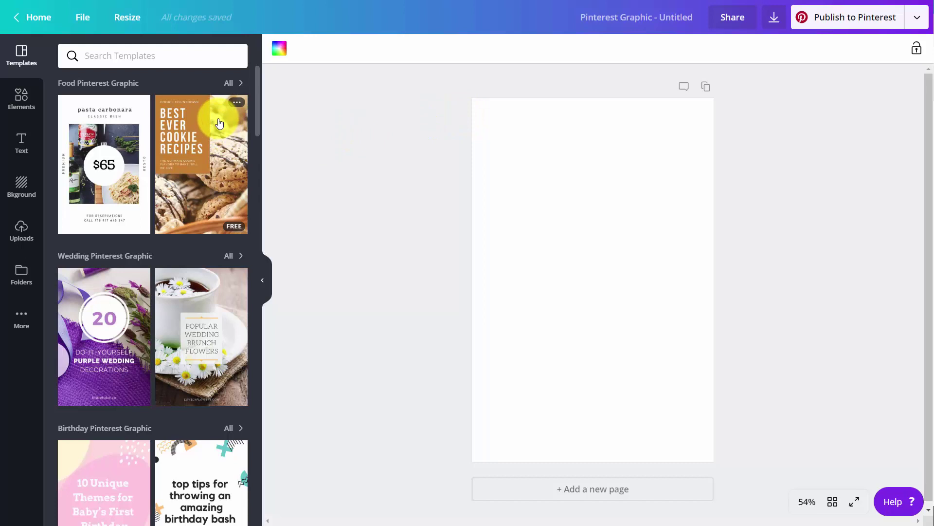
Search templates for 'video', apply the Creative Design Studio template, and view download options
left_click(149, 59)
type("video")
key("Return")
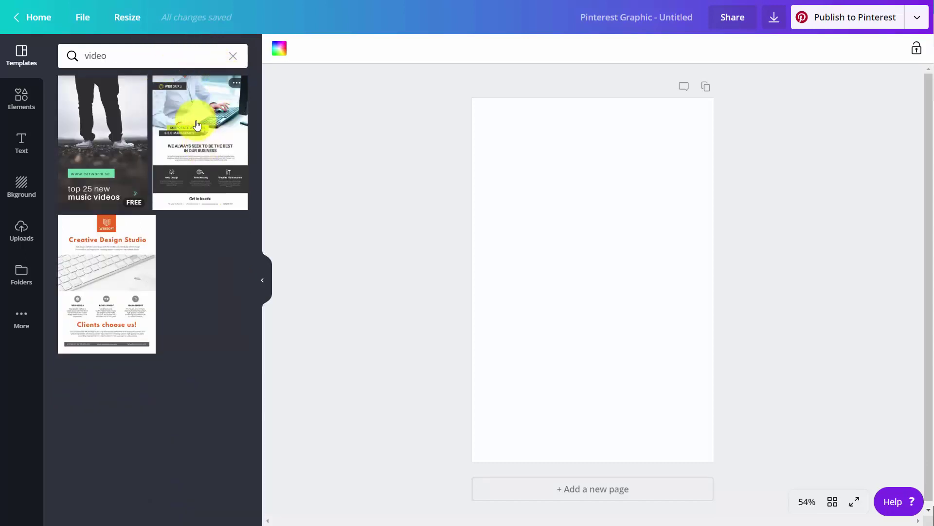
left_click(85, 247)
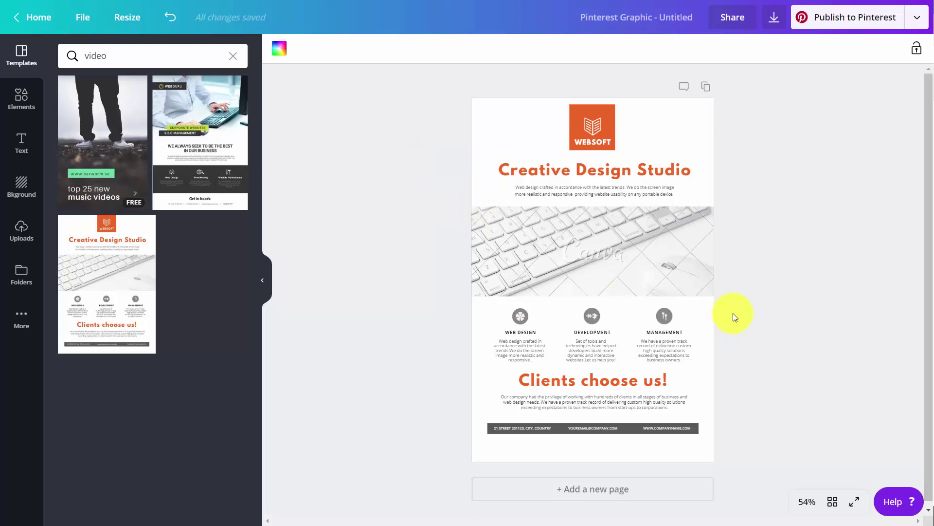
left_click(773, 24)
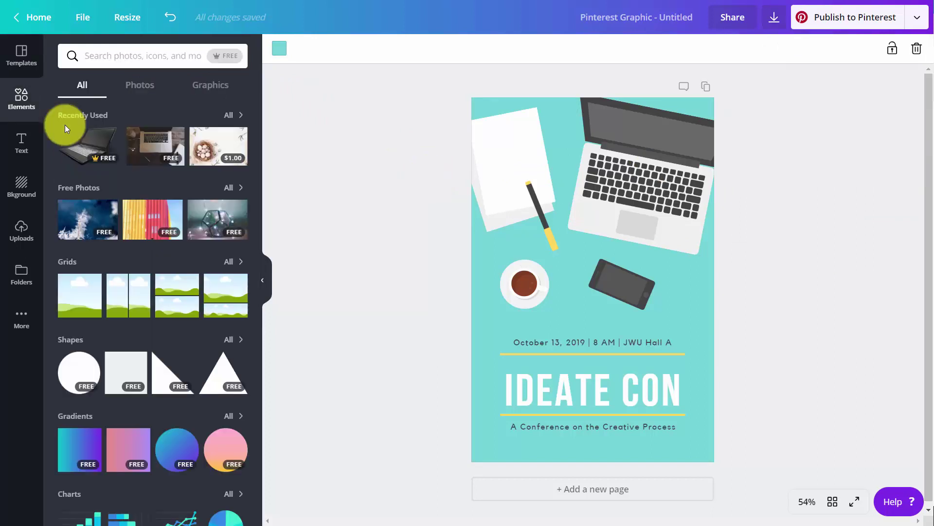
Delete the phone graphic and move the coffee cup to the page's horizontal centre
left_click(610, 290)
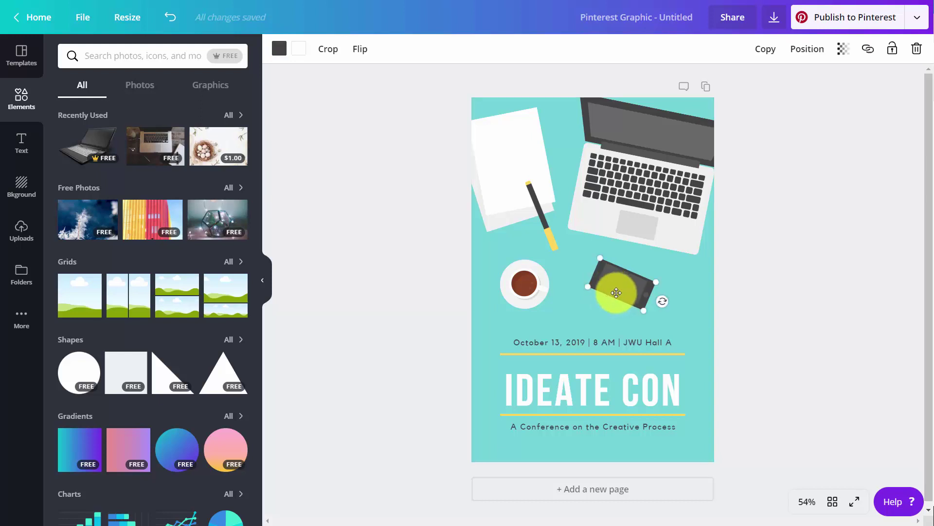
key("Delete")
left_click(535, 276)
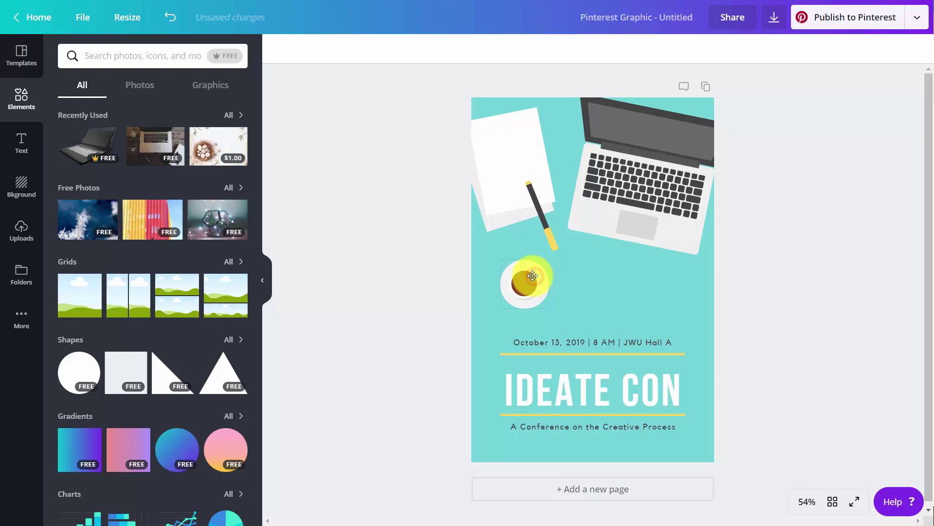
left_click_drag(539, 276, 604, 281)
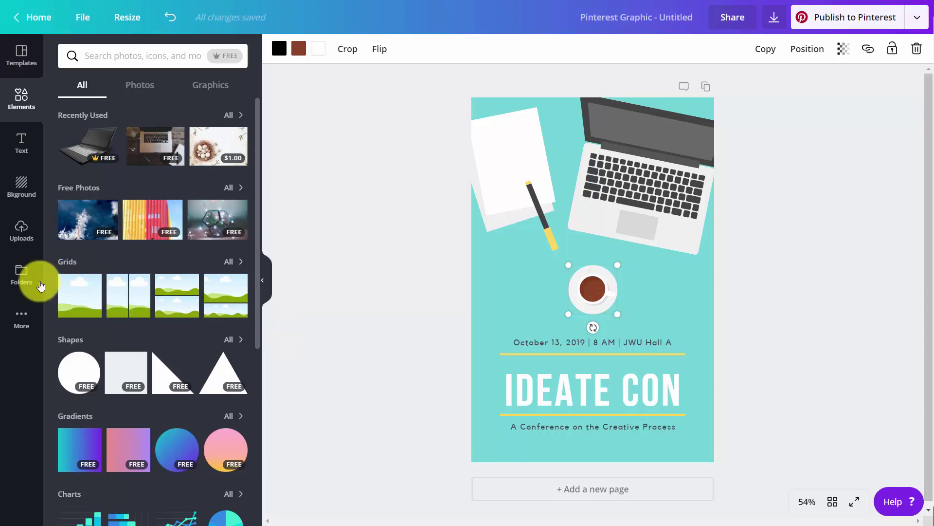
Add the QR code from the Logos folder, shrink it and place it below the subtitle
left_click(22, 276)
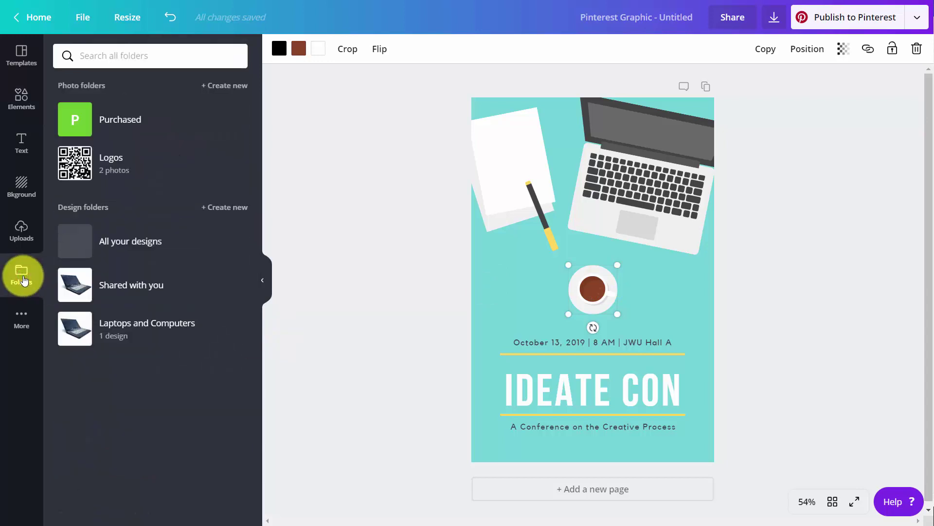
left_click(77, 162)
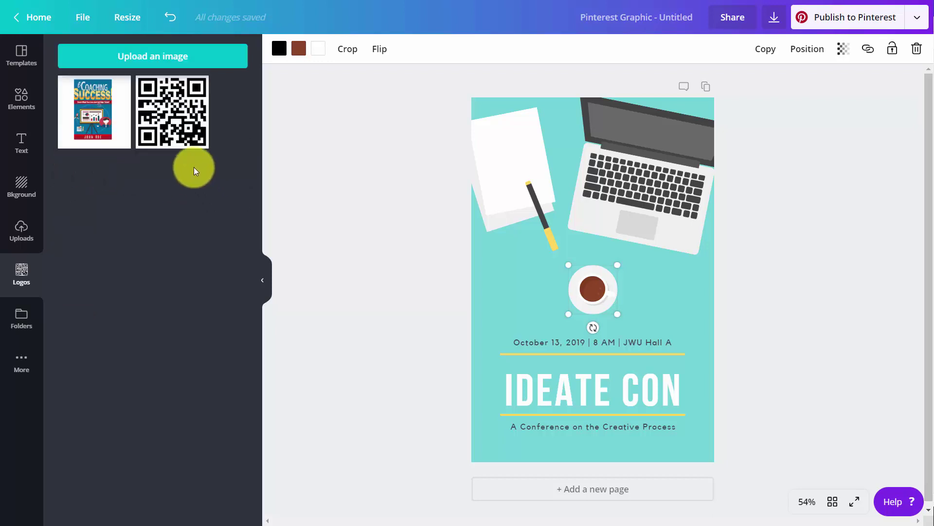
mouse_move(177, 125)
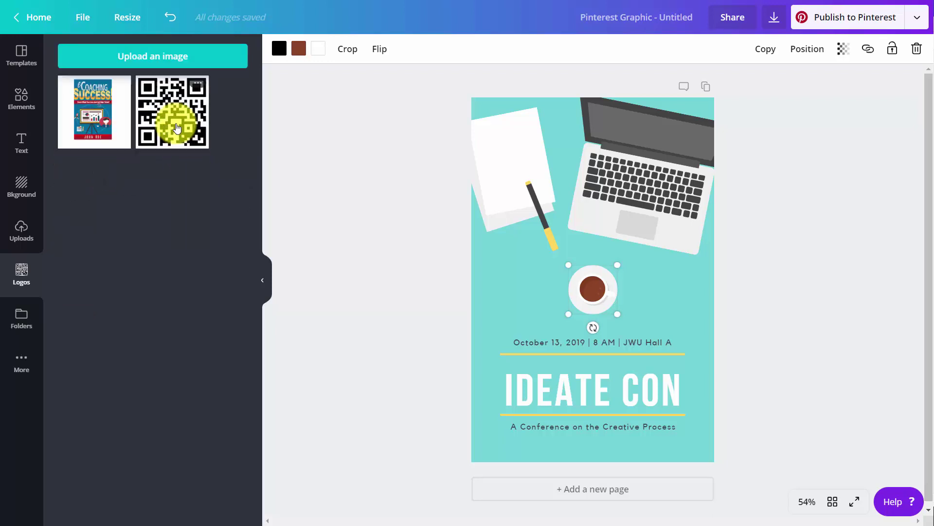
left_click(177, 127)
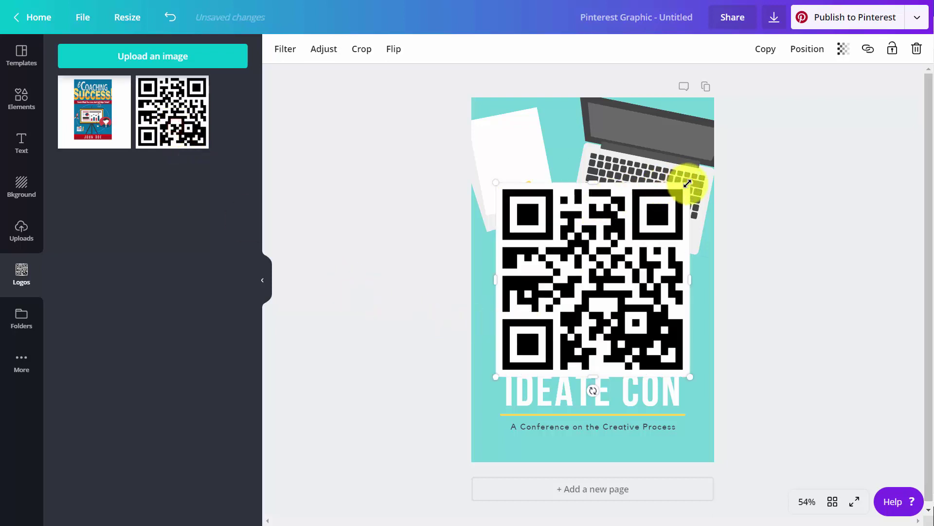
left_click_drag(687, 183, 602, 407)
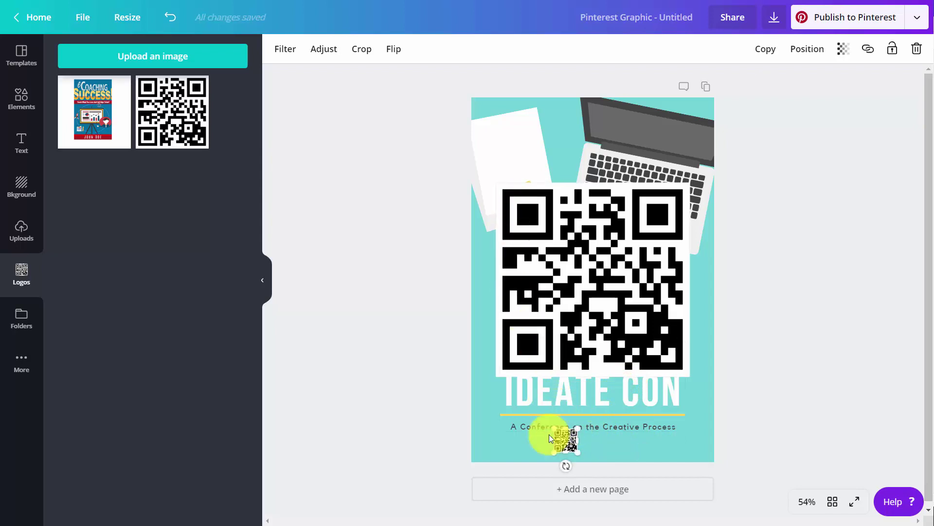
left_click_drag(565, 443, 583, 448)
left_click(593, 321)
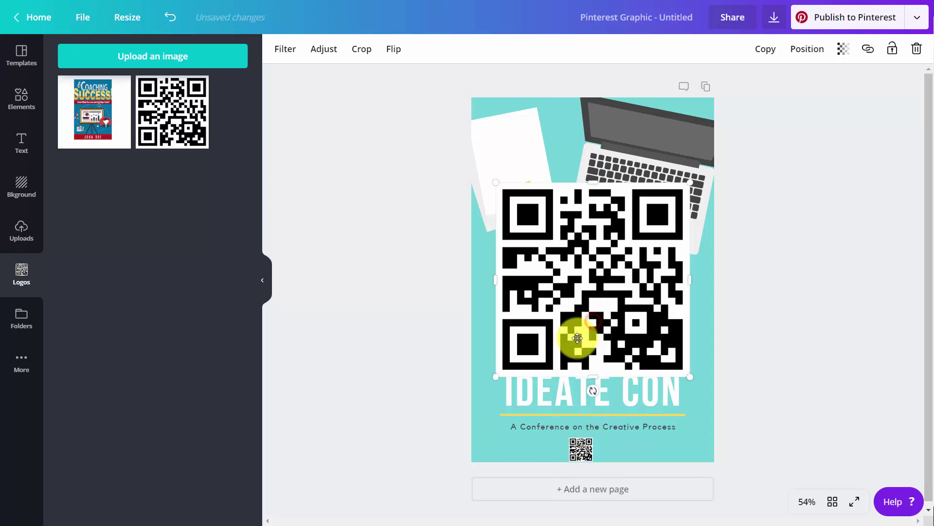
key("Delete")
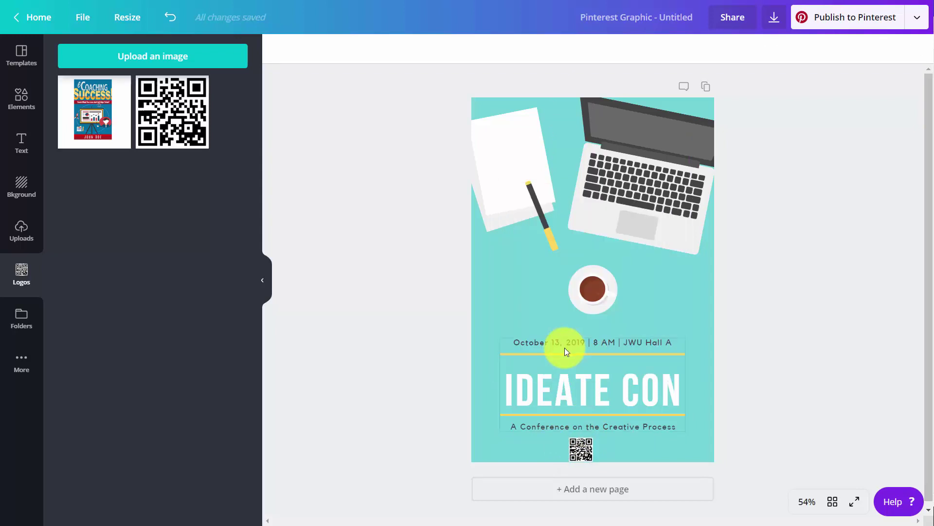
Ungroup the conference text and set the IDEATE CON title to the Trocchi font
left_click(588, 399)
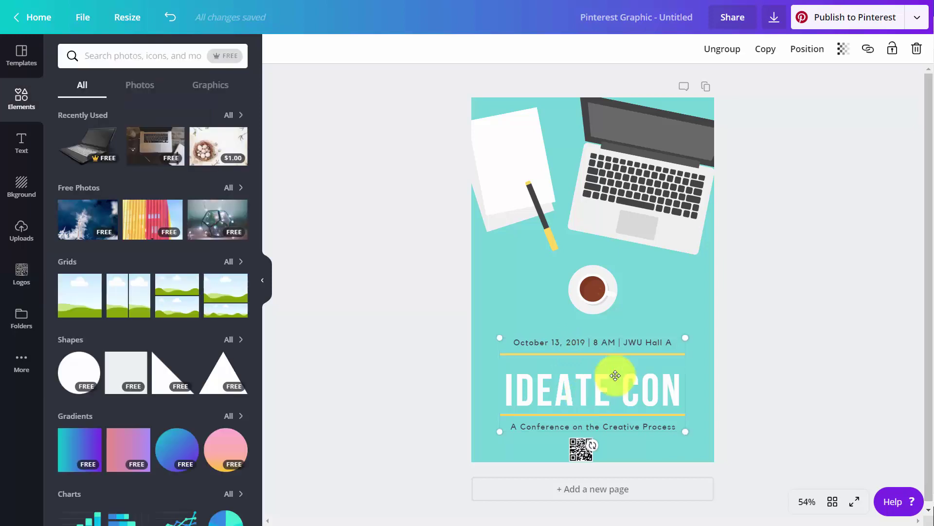
left_click(722, 50)
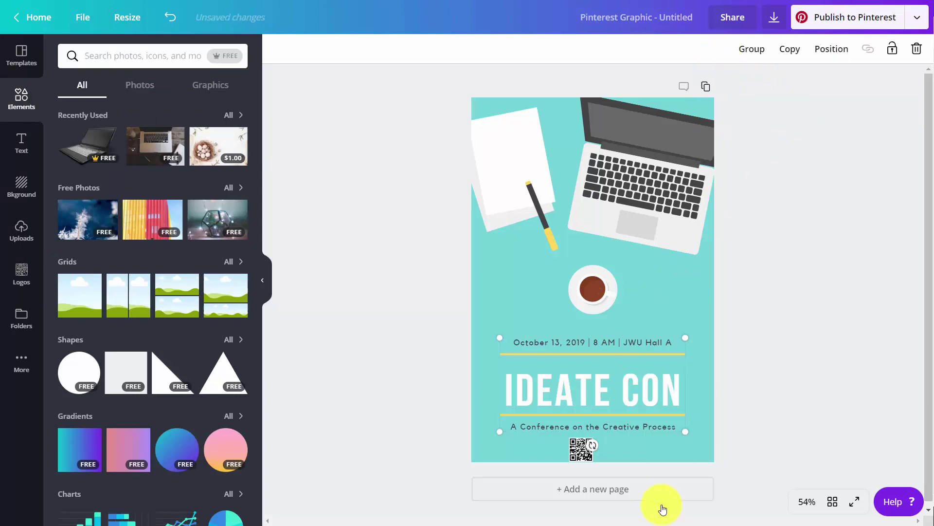
left_click(617, 388)
left_click(617, 388)
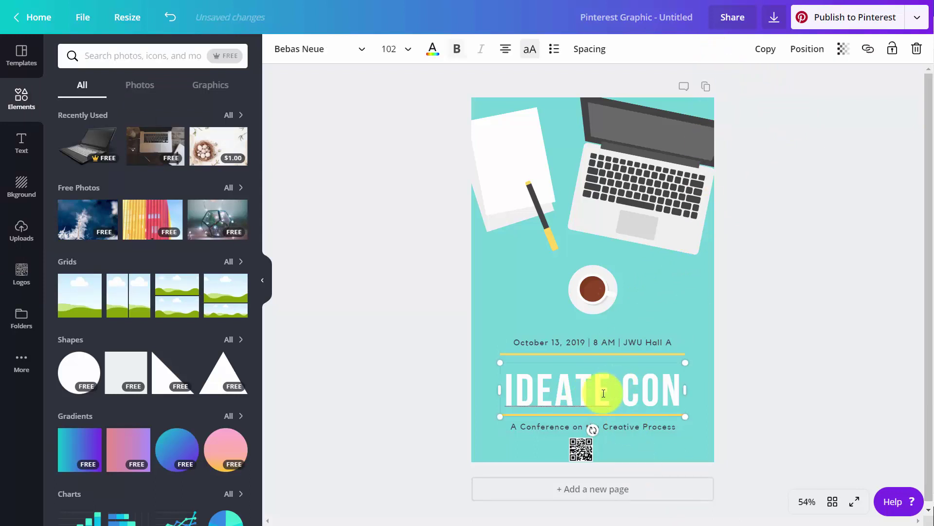
left_click(582, 399)
triple_click(583, 399)
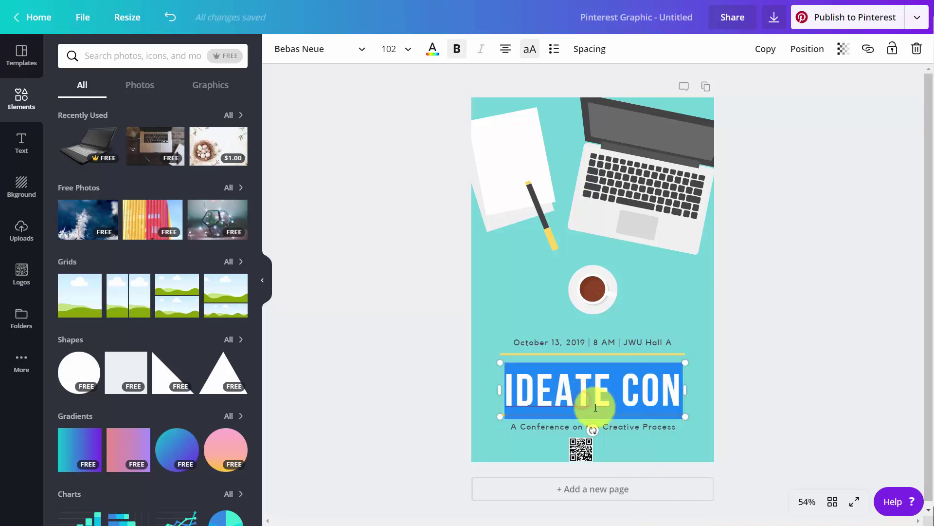
left_click(363, 51)
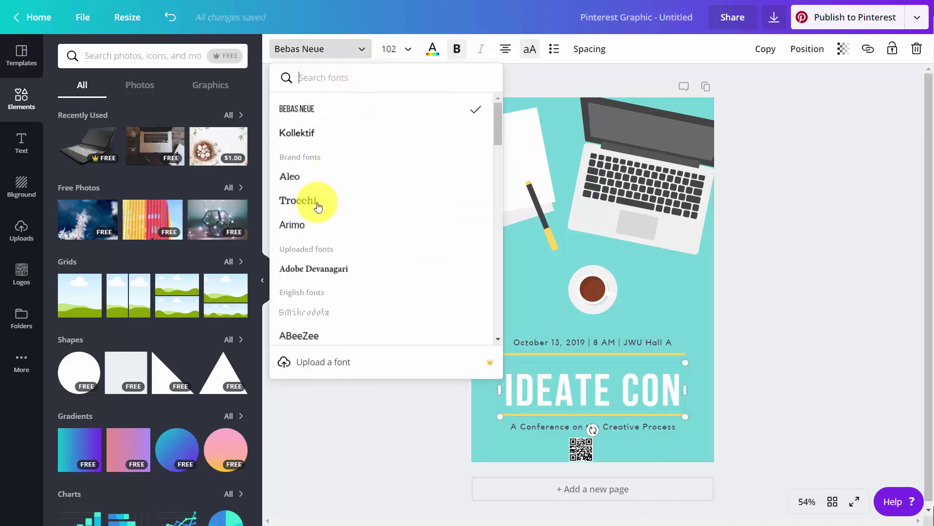
left_click(317, 204)
left_click(413, 320)
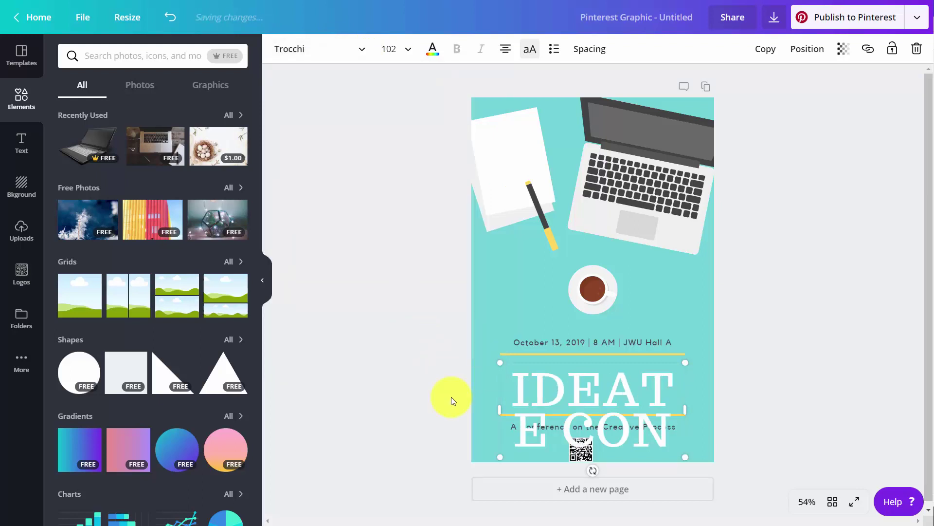
Set the title size to 80 from the font-size list
left_click(619, 410)
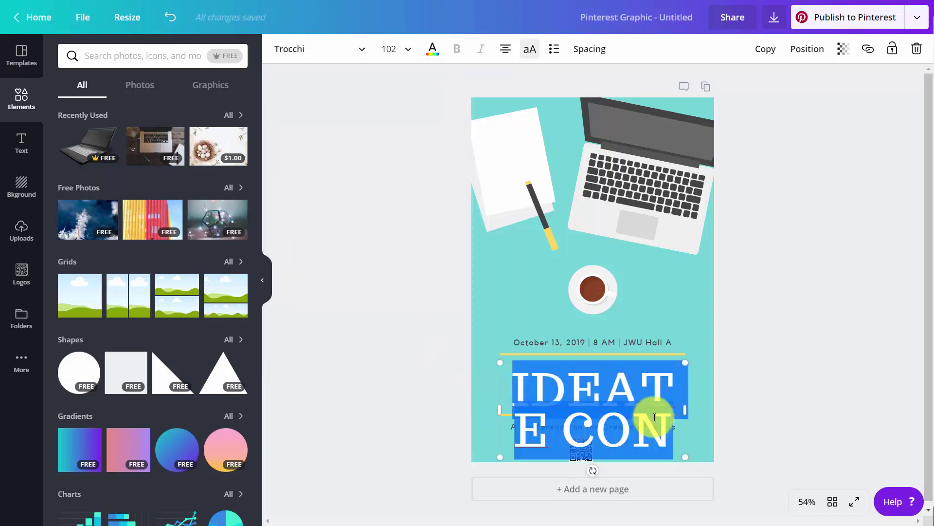
left_click(409, 48)
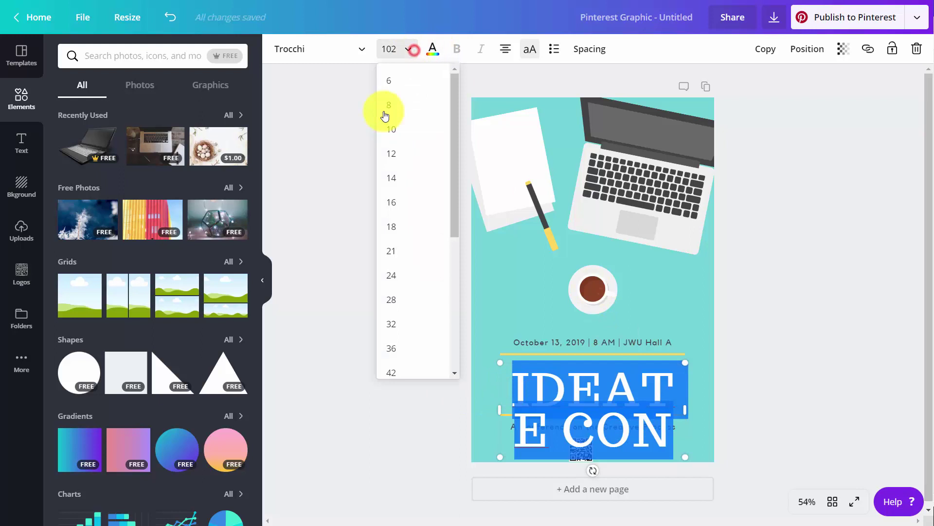
scroll(417, 276, "down", 3)
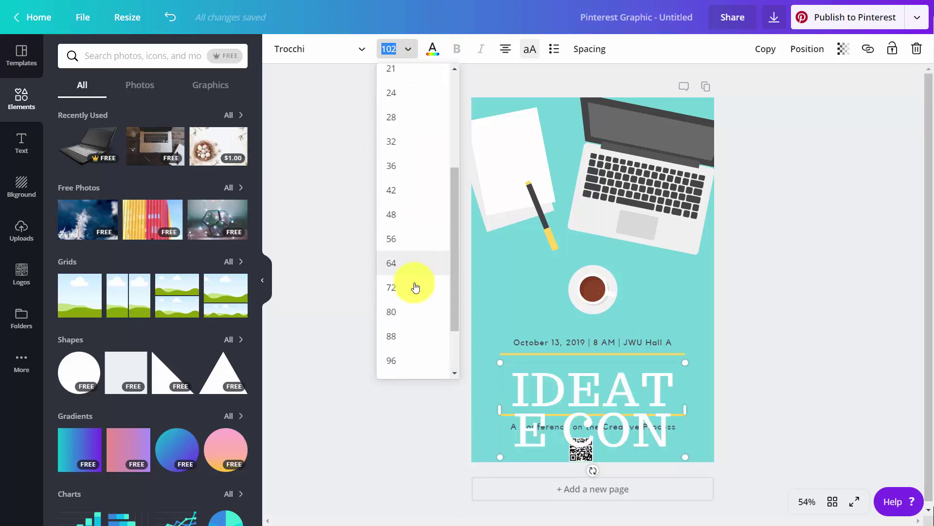
left_click(411, 308)
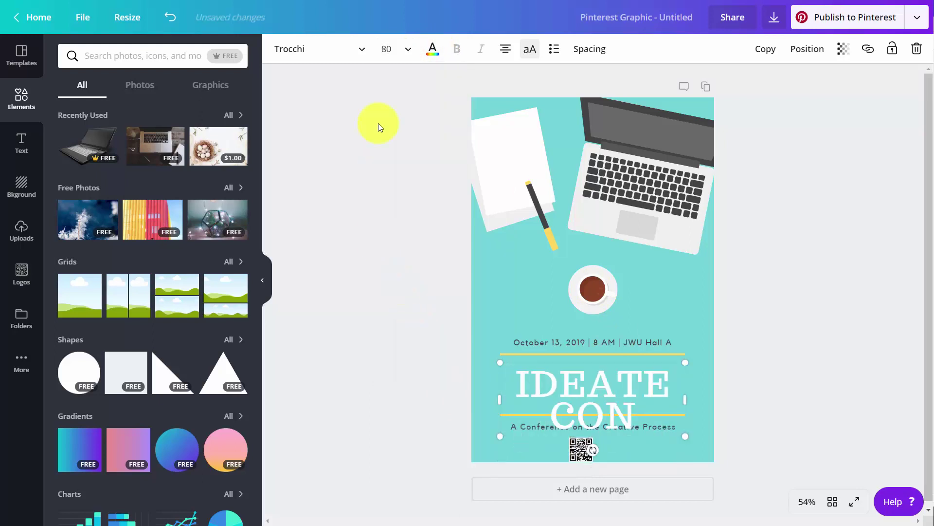
Reduce the title size to 60, then 50 so it fits on one line
left_click(384, 50)
left_click(384, 51)
left_click(385, 51)
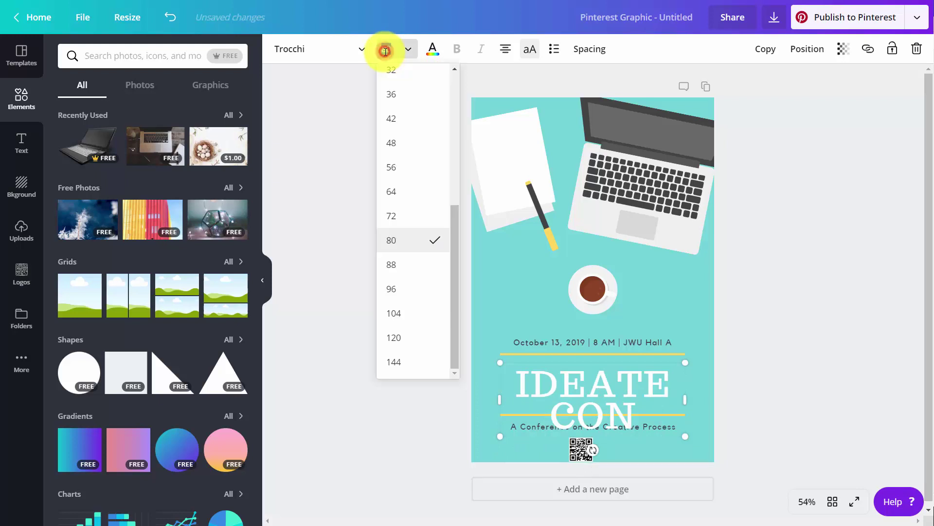
left_click(385, 52)
left_click(385, 51)
left_click(385, 51)
left_click(387, 54)
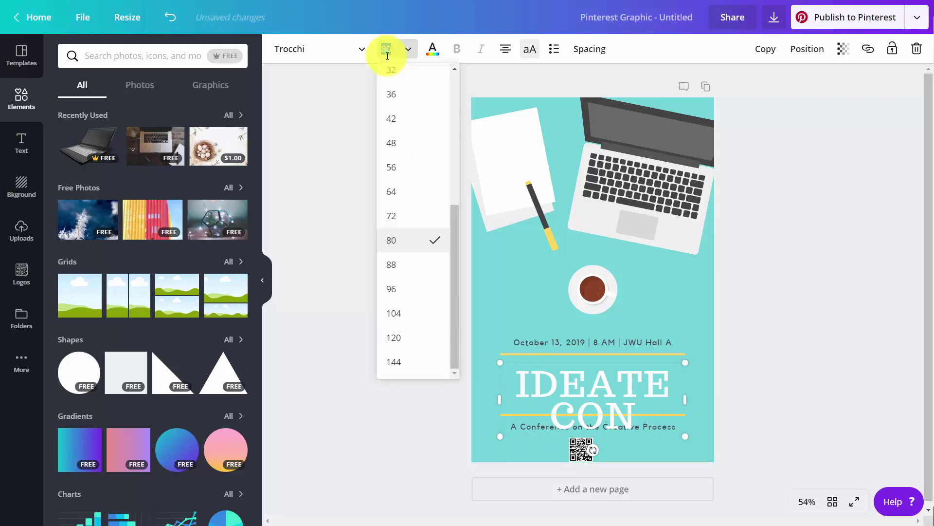
type("60")
key("Return")
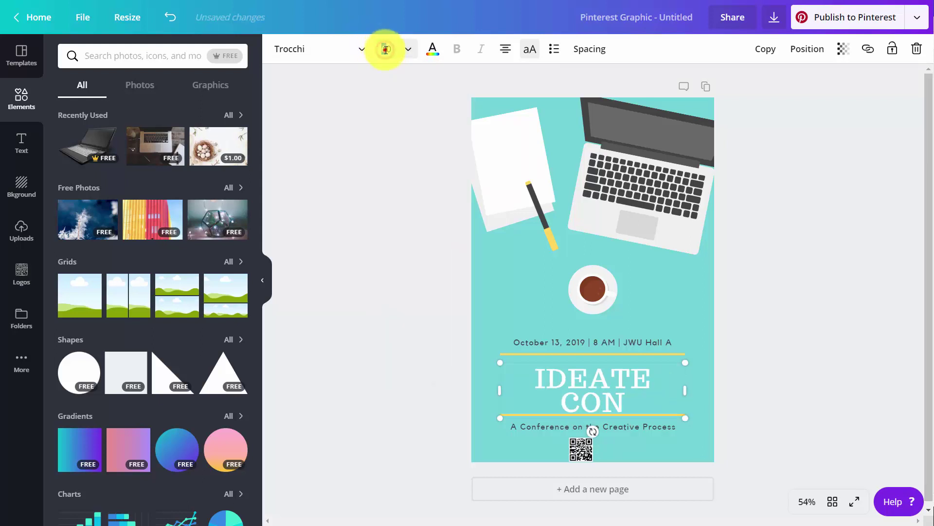
left_click(386, 50)
type("50")
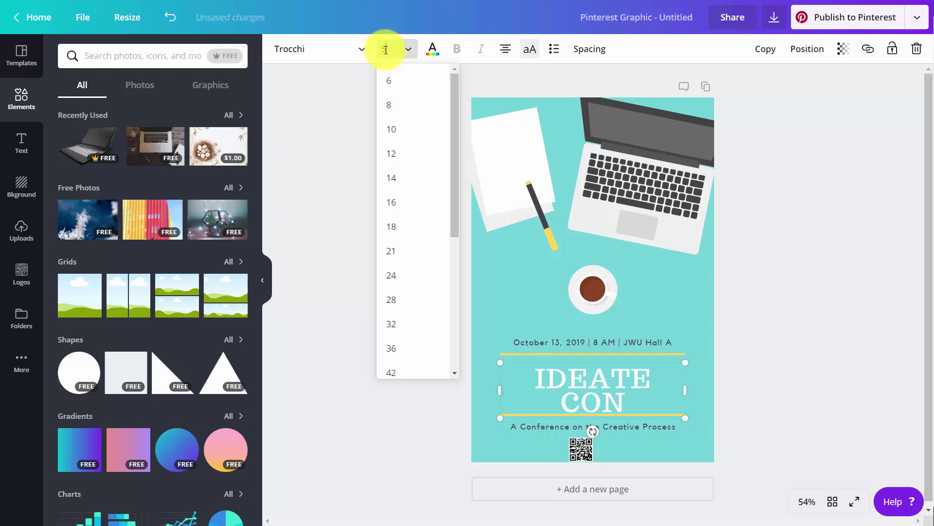
key("Return")
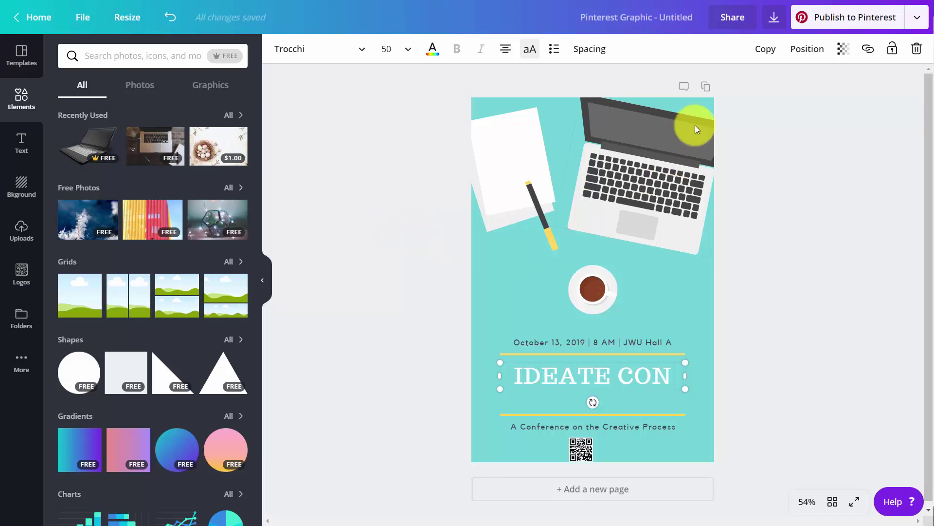
Give the whole team Can edit access to the pin and send the invites
left_click(728, 19)
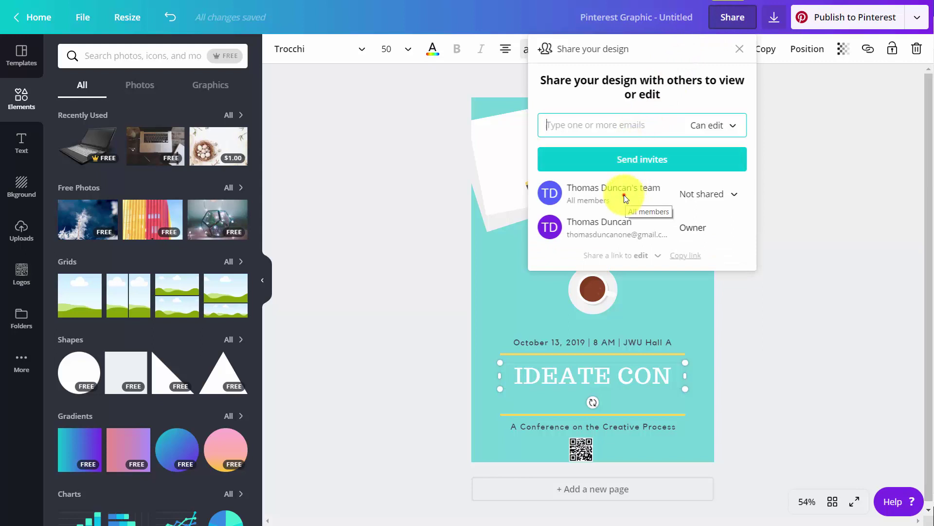
left_click(728, 194)
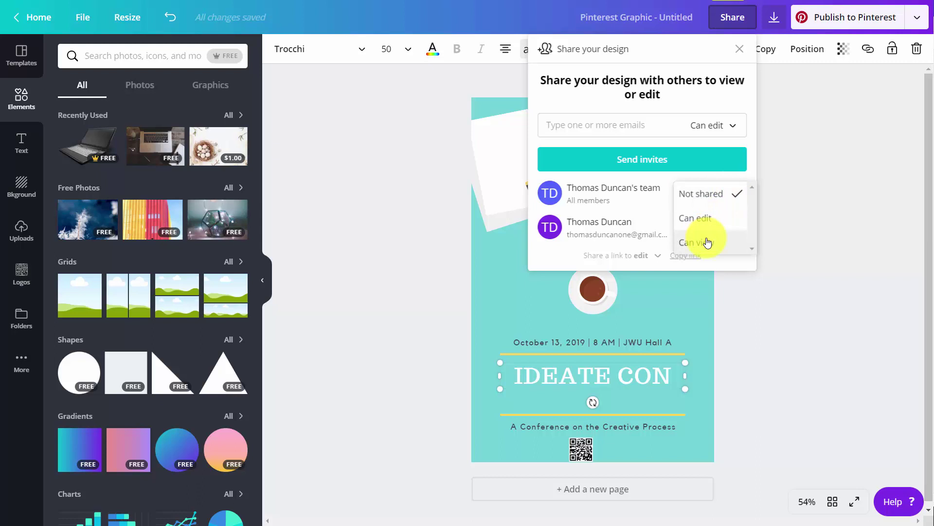
left_click(699, 224)
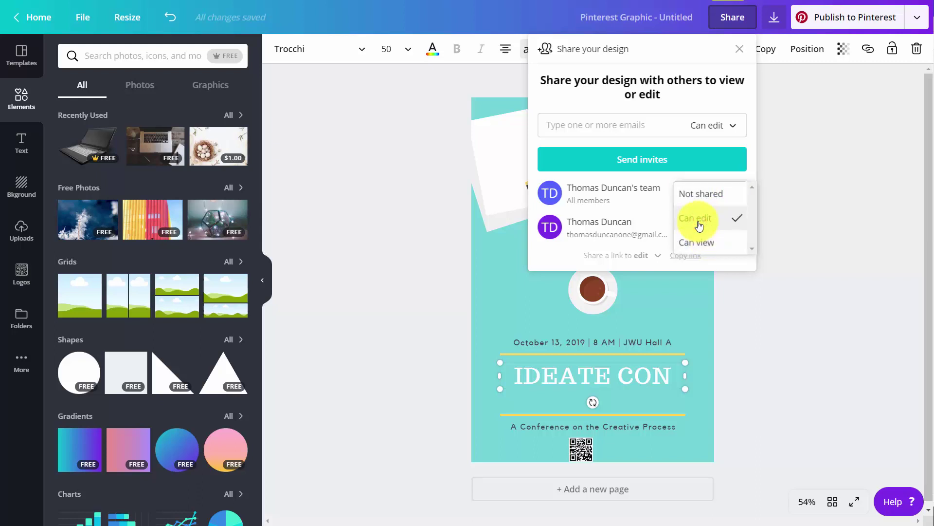
left_click(699, 225)
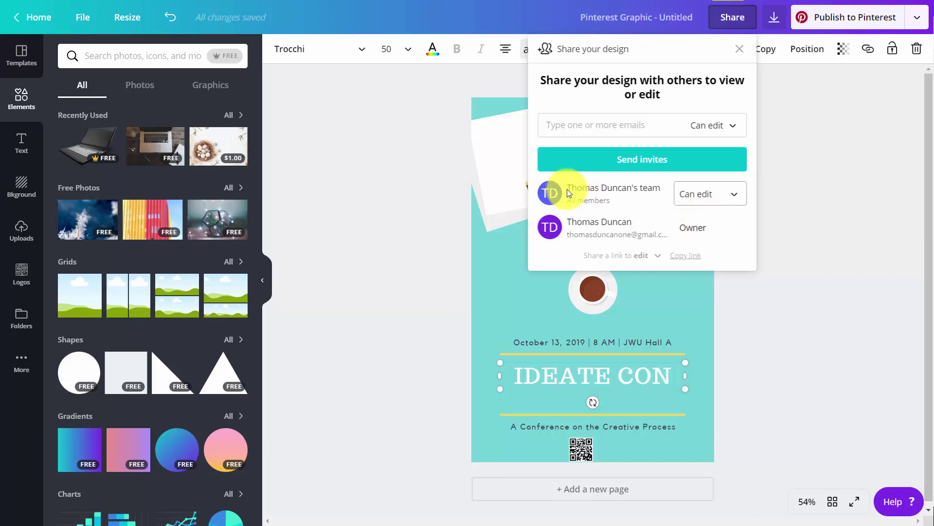
left_click(635, 168)
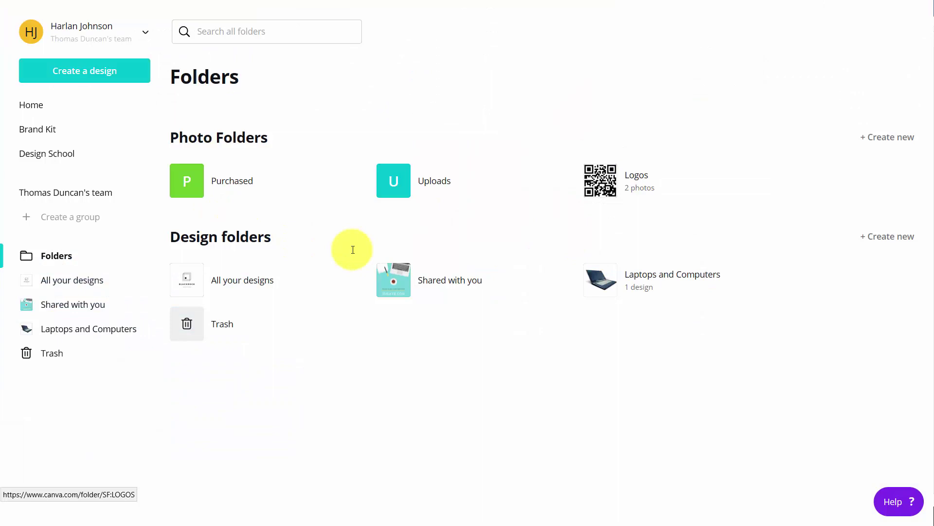
Open the Shared with you folder and preview the shared Untitled Design
left_click(401, 283)
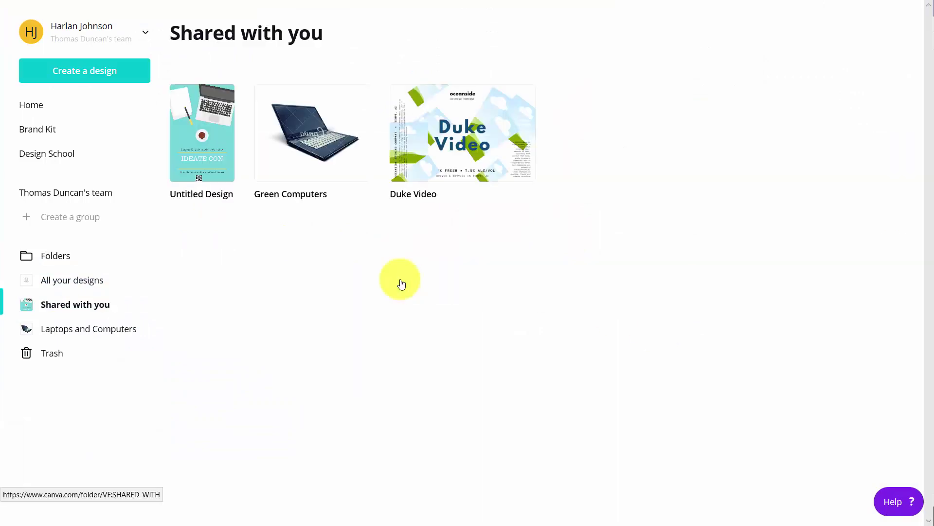
left_click(206, 138)
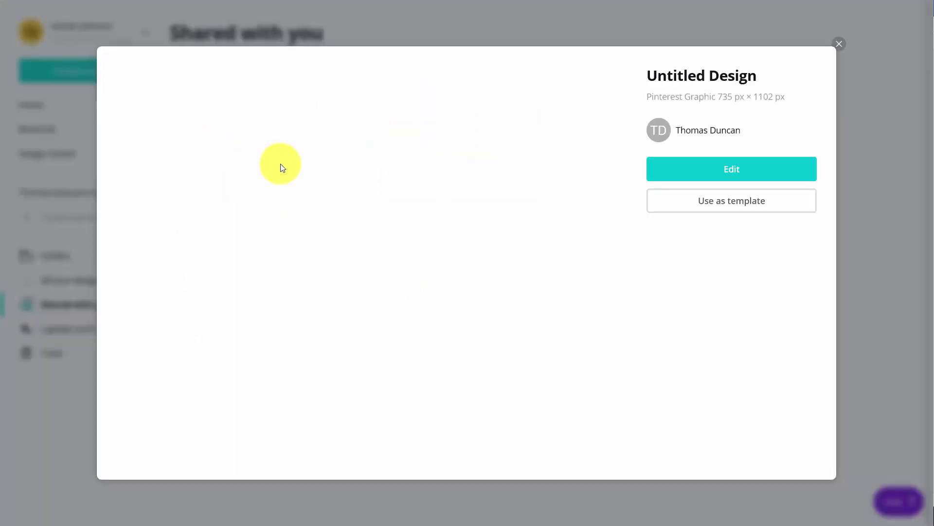
mouse_move(308, 182)
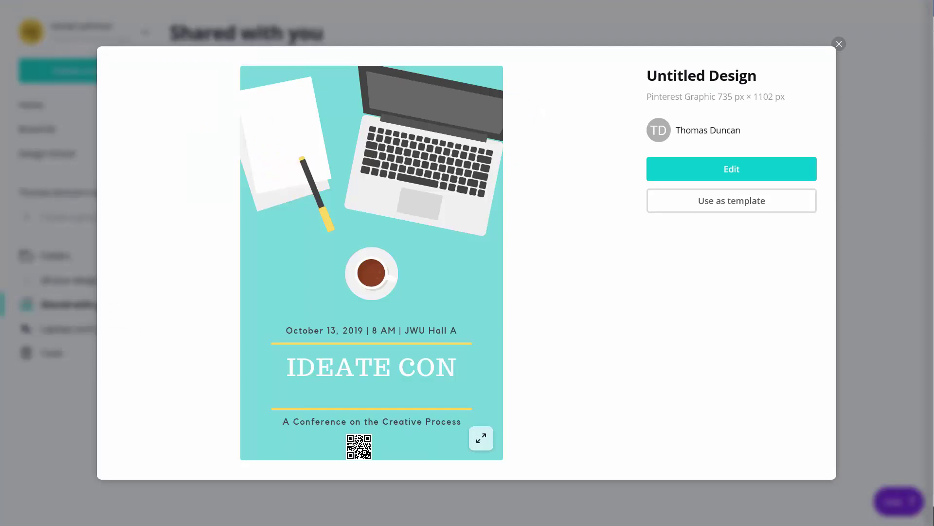
mouse_move(467, 1)
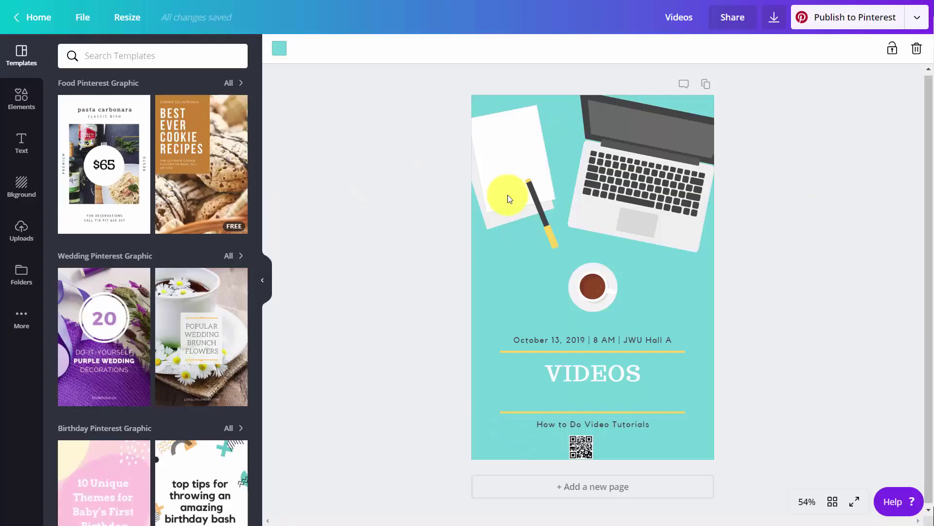
Start publishing the VIDEOS pin to Pinterest
left_click(841, 22)
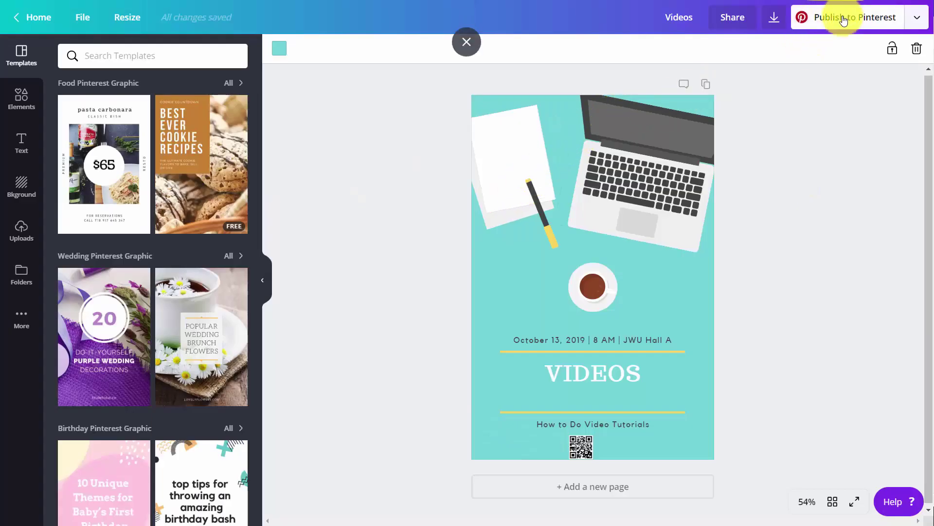